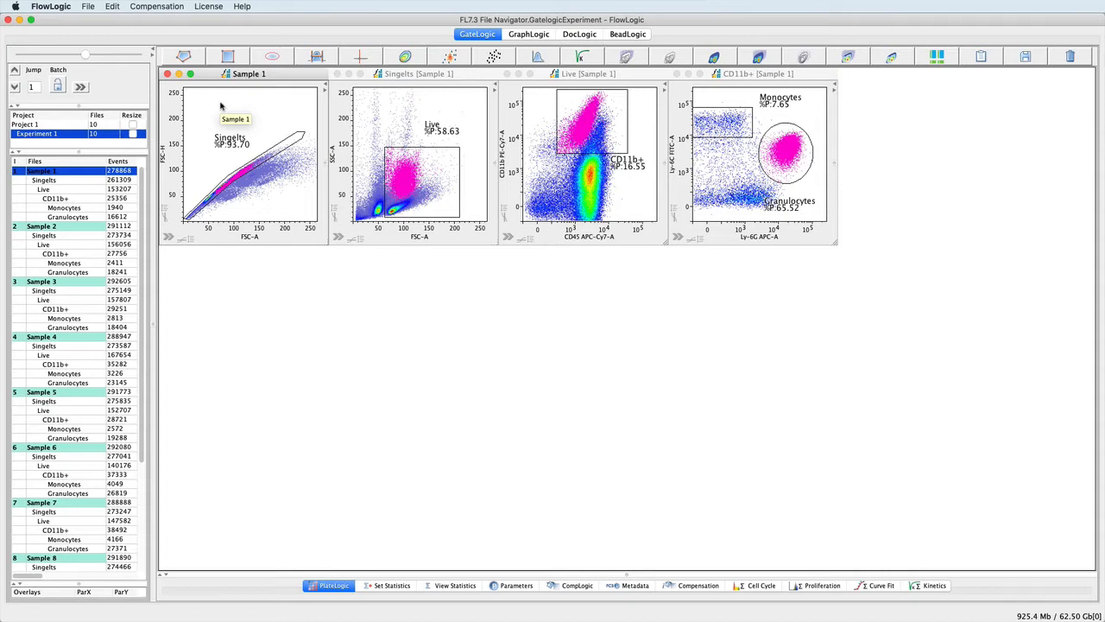
- Set the plot arrangement to four windows
{"action": "left_click", "coordinate": [112, 6]}
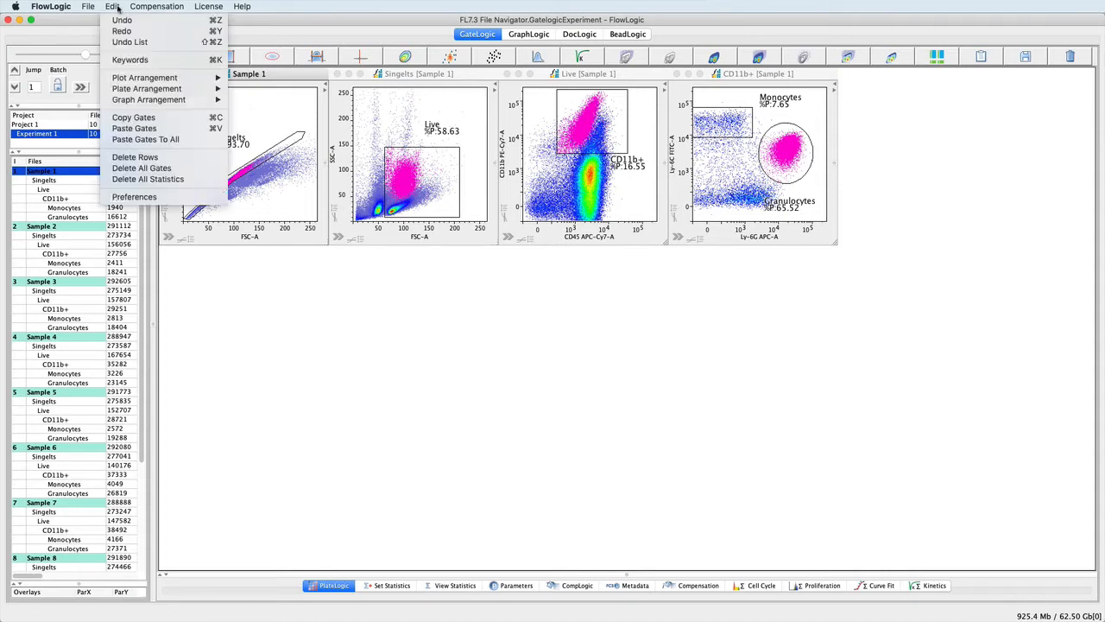
{"action": "mouse_move", "coordinate": [166, 79]}
{"action": "mouse_move", "coordinate": [245, 79]}
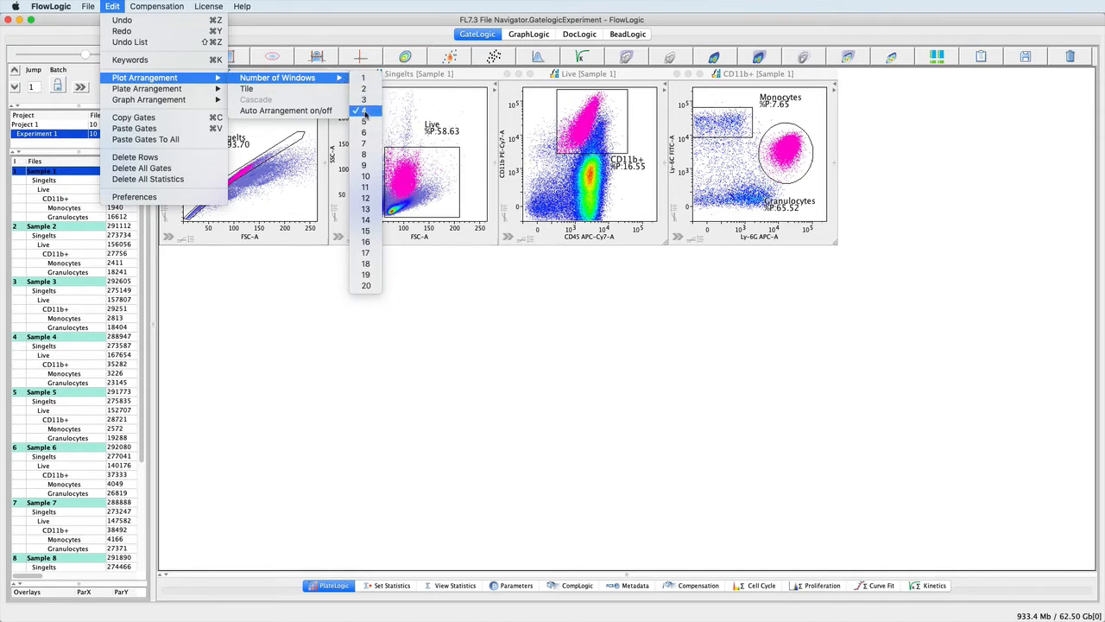
{"action": "left_click", "coordinate": [364, 113]}
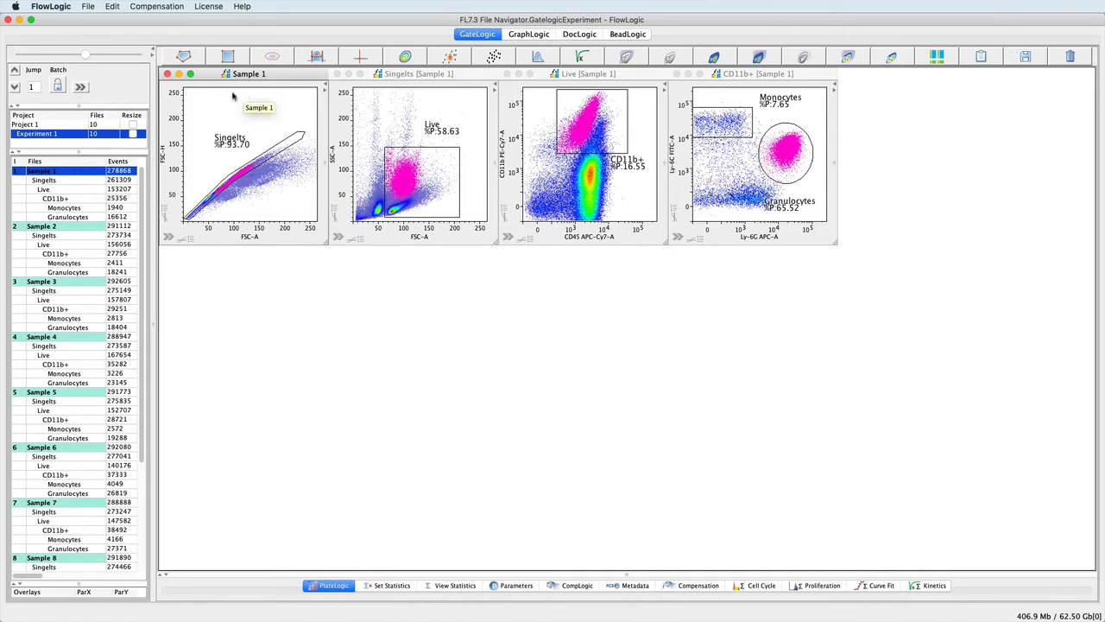
- With the jump set to 1, advance the plot row from Sample 1 to Sample 3 and return to Sample 1
{"action": "left_click", "coordinate": [32, 87]}
{"action": "type", "text": "1"}
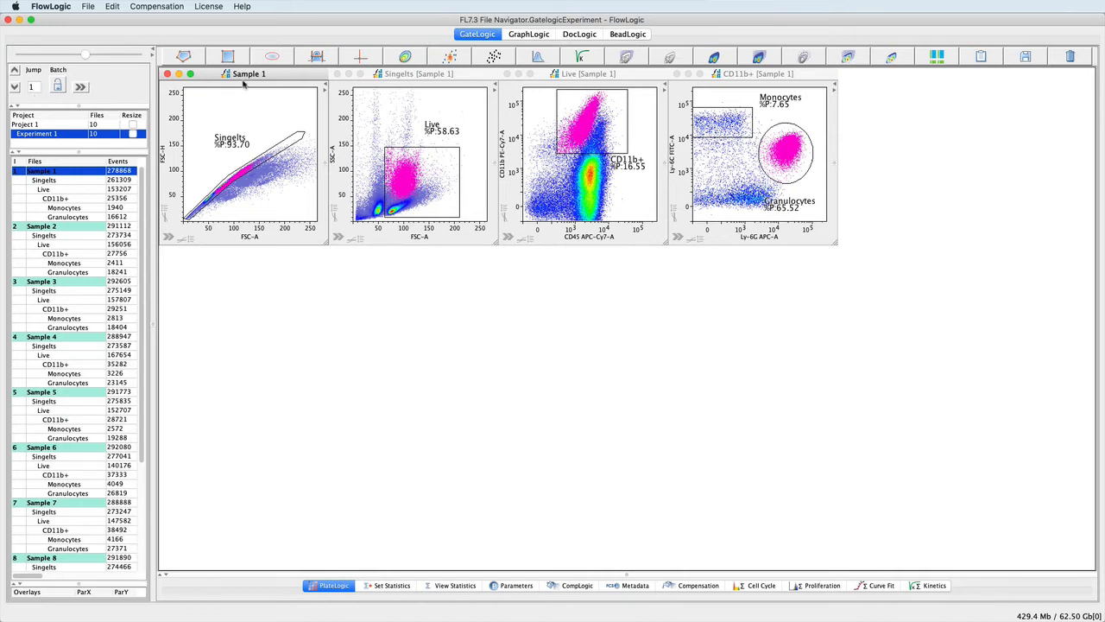
{"action": "left_click", "coordinate": [16, 88]}
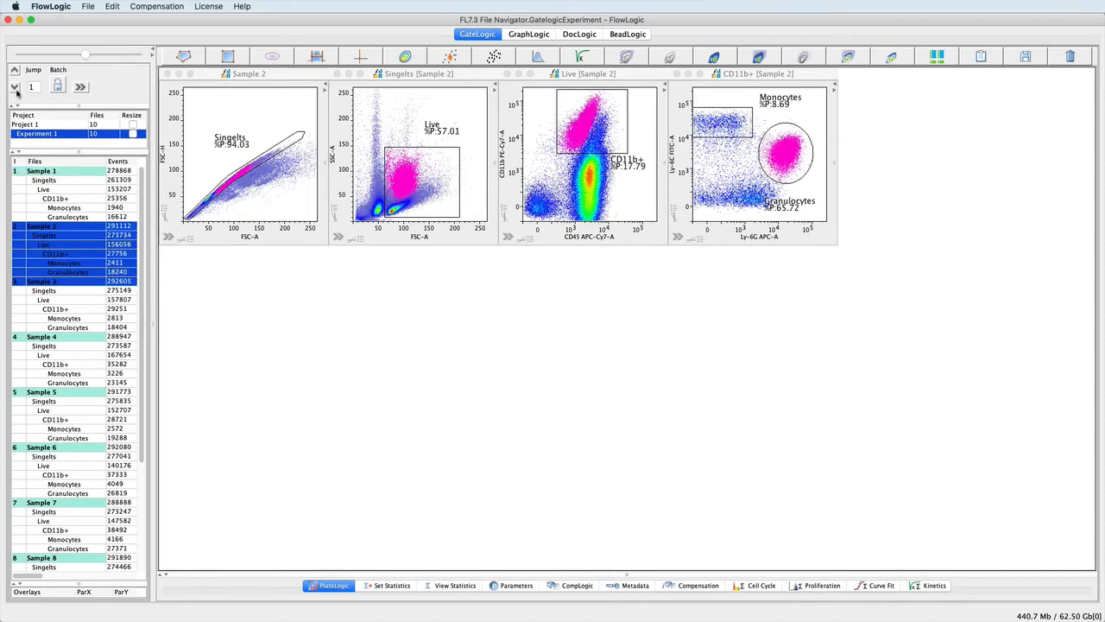
{"action": "left_click", "coordinate": [238, 85]}
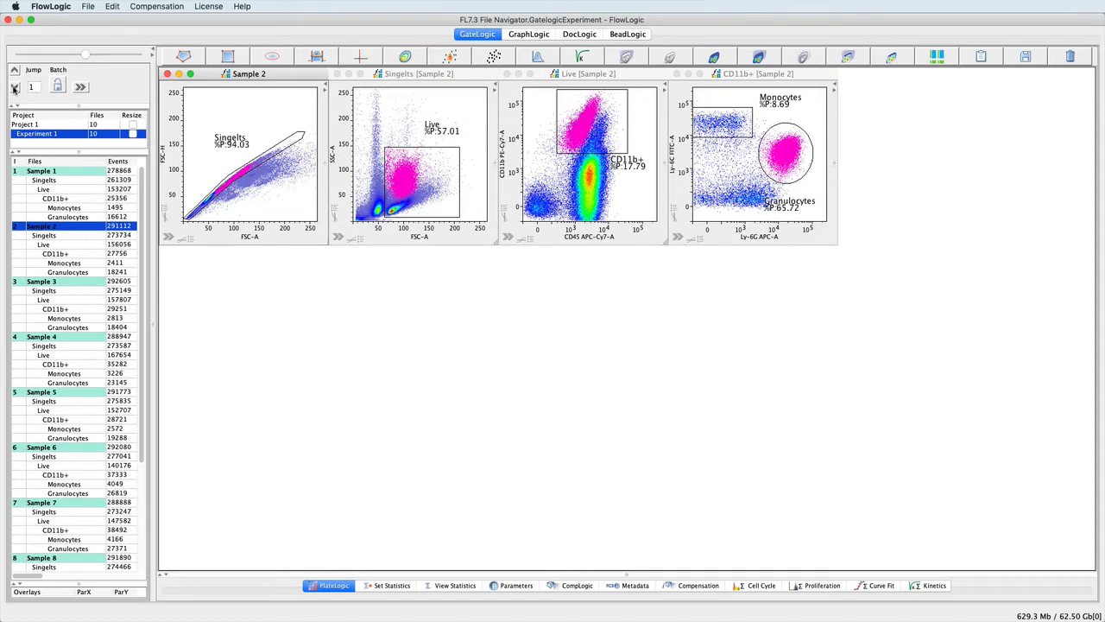
{"action": "left_click", "coordinate": [14, 88]}
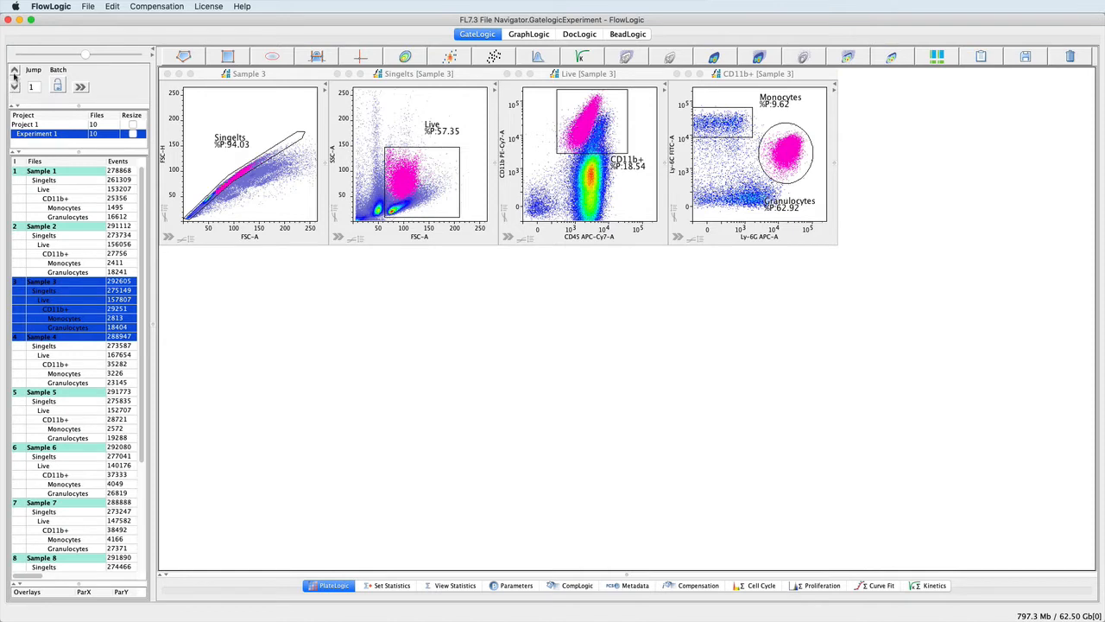
{"action": "left_click", "coordinate": [14, 73]}
{"action": "left_click", "coordinate": [14, 73]}
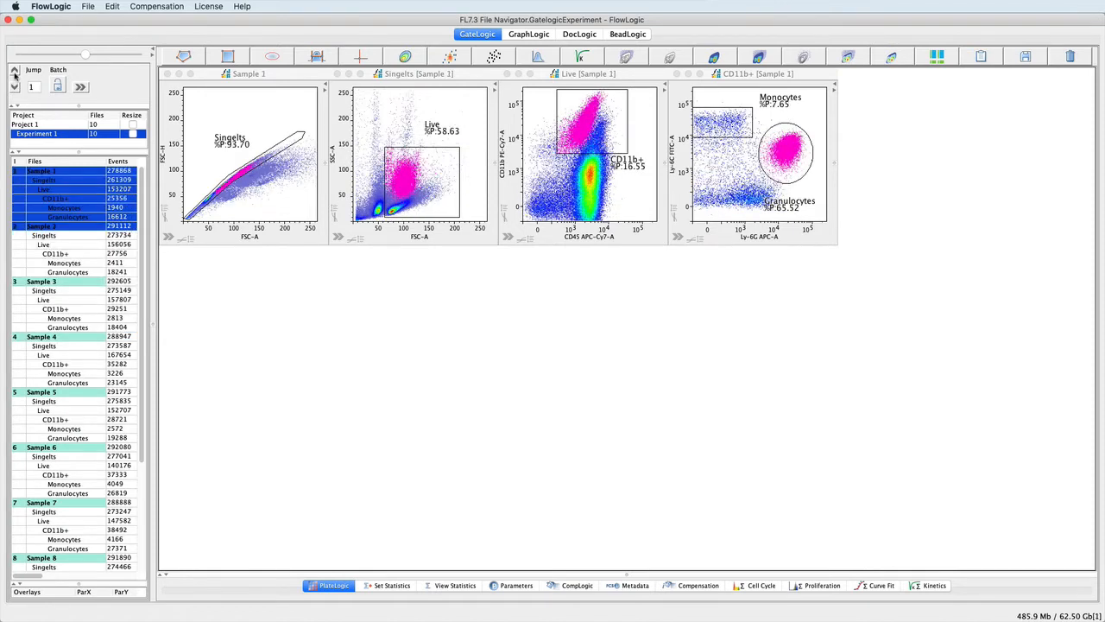
- Open Sample 2's plots from the ungated file down to CD11b+ as a second row below Sample 1
{"action": "left_click", "coordinate": [55, 226]}
{"action": "left_click", "coordinate": [59, 253], "text": "shift"}
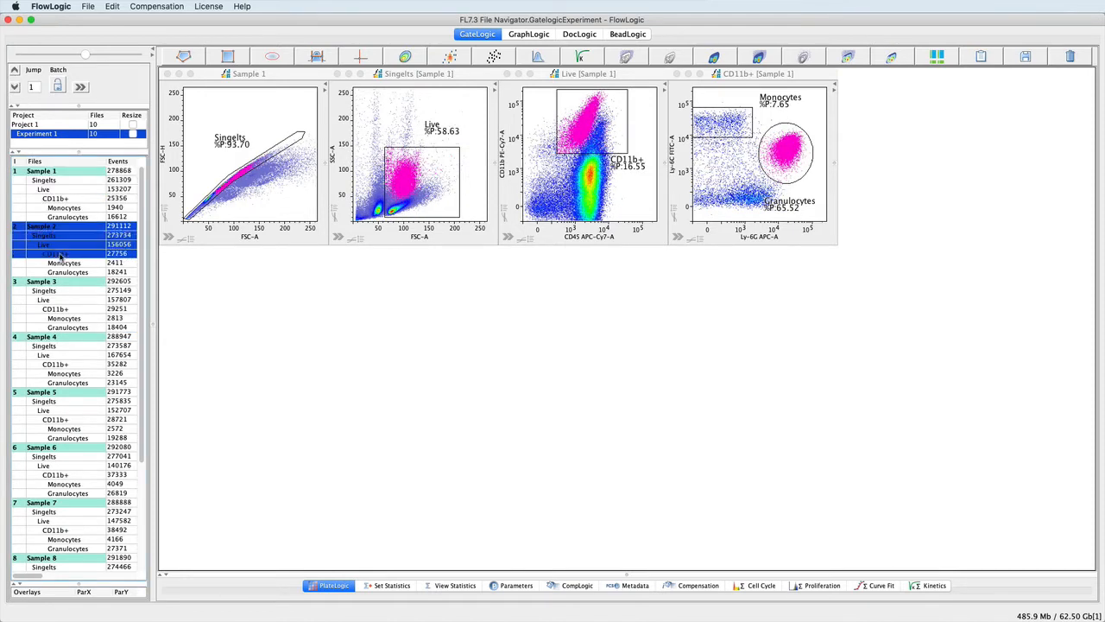
{"action": "left_click", "coordinate": [60, 254]}
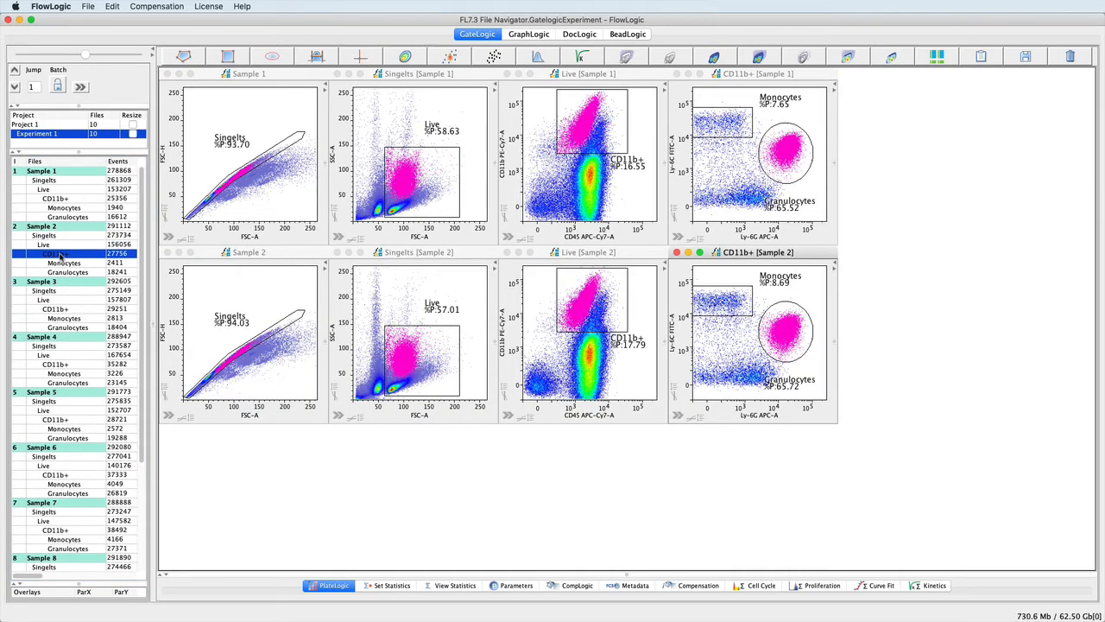
- Set the jump to 2, advance both plot rows from Samples 1 and 2 to Samples 5 and 6, and return to the start
{"action": "left_click", "coordinate": [192, 118]}
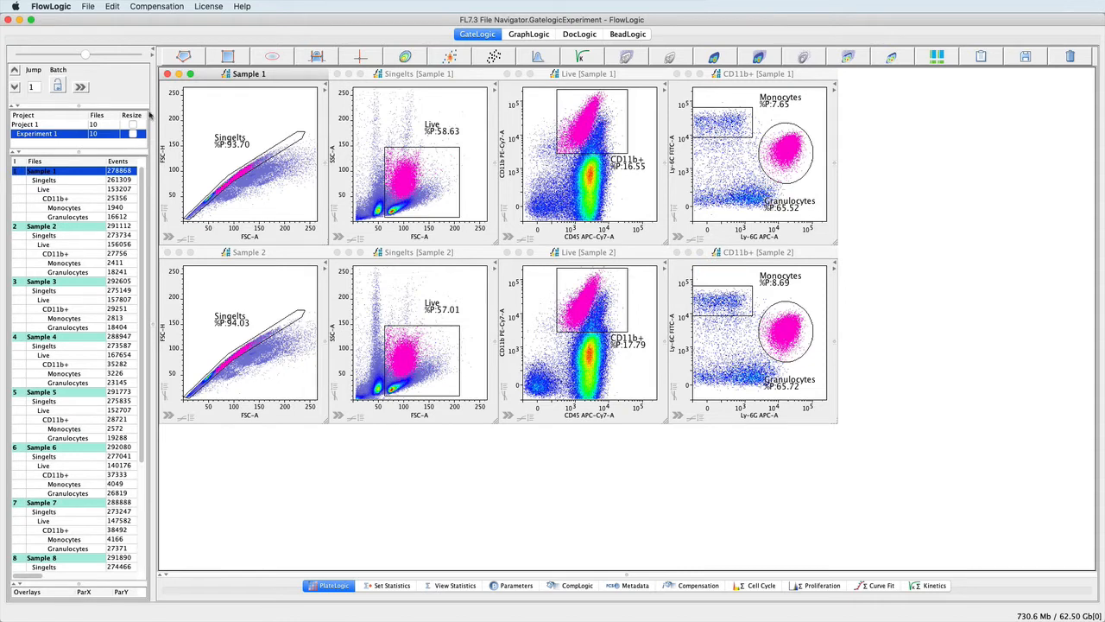
{"action": "double_click", "coordinate": [31, 86]}
{"action": "type", "text": "2"}
{"action": "left_click", "coordinate": [15, 89]}
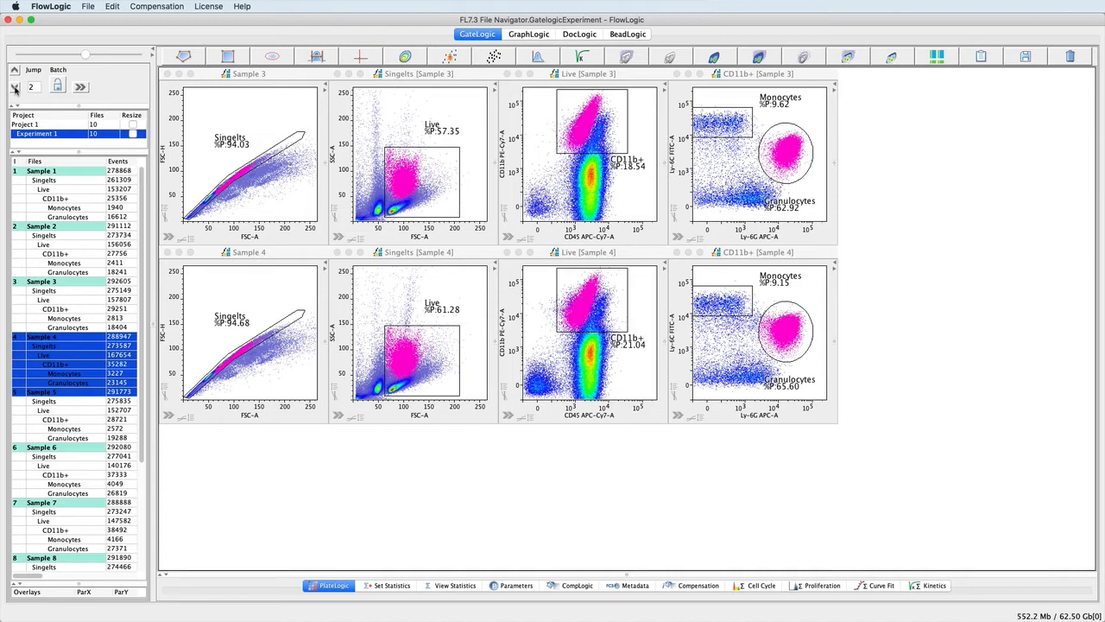
{"action": "left_click", "coordinate": [15, 89]}
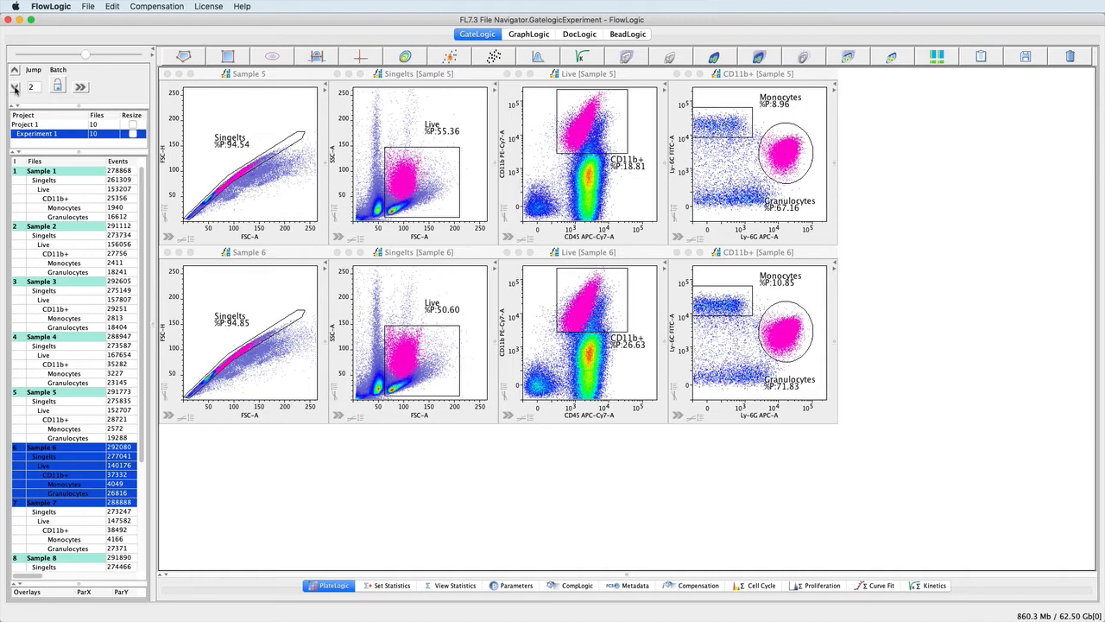
{"action": "left_click", "coordinate": [14, 71]}
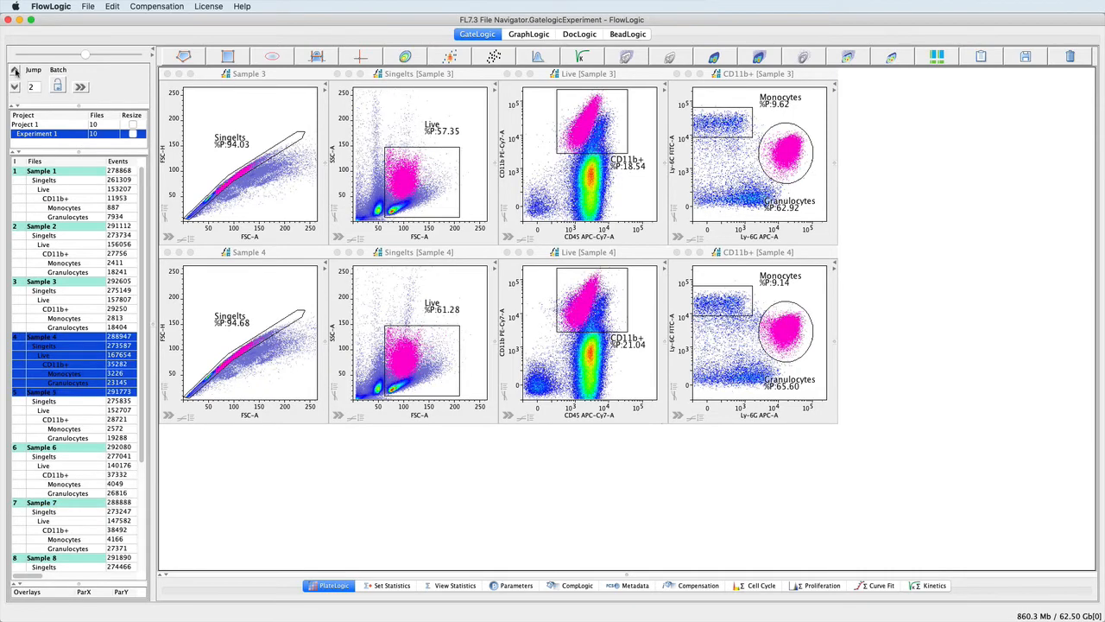
{"action": "left_click", "coordinate": [15, 70]}
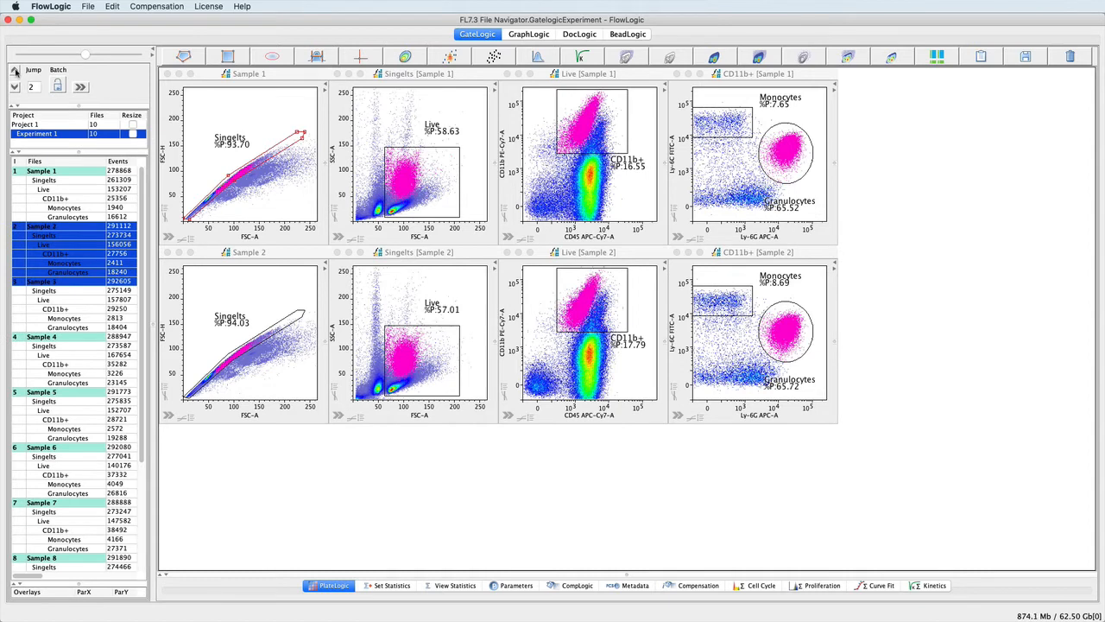
- Open Sample 3's plots down to CD11b+ as a third row and shrink all plots so three full rows fit
{"action": "left_click", "coordinate": [209, 95]}
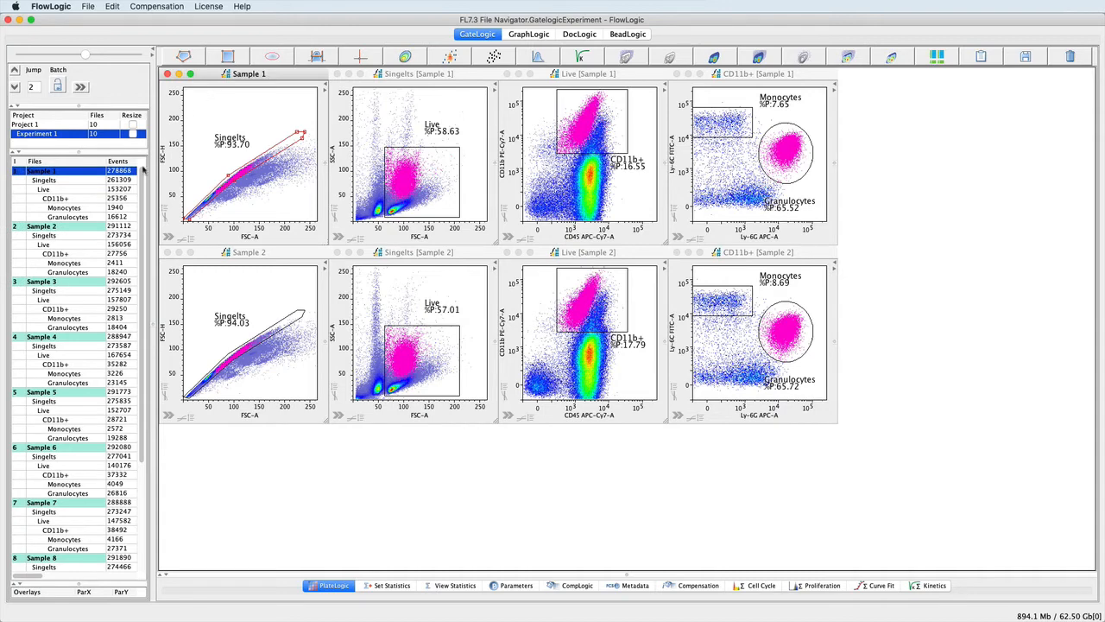
{"action": "left_click_drag", "start_coordinate": [80, 283], "coordinate": [78, 309]}
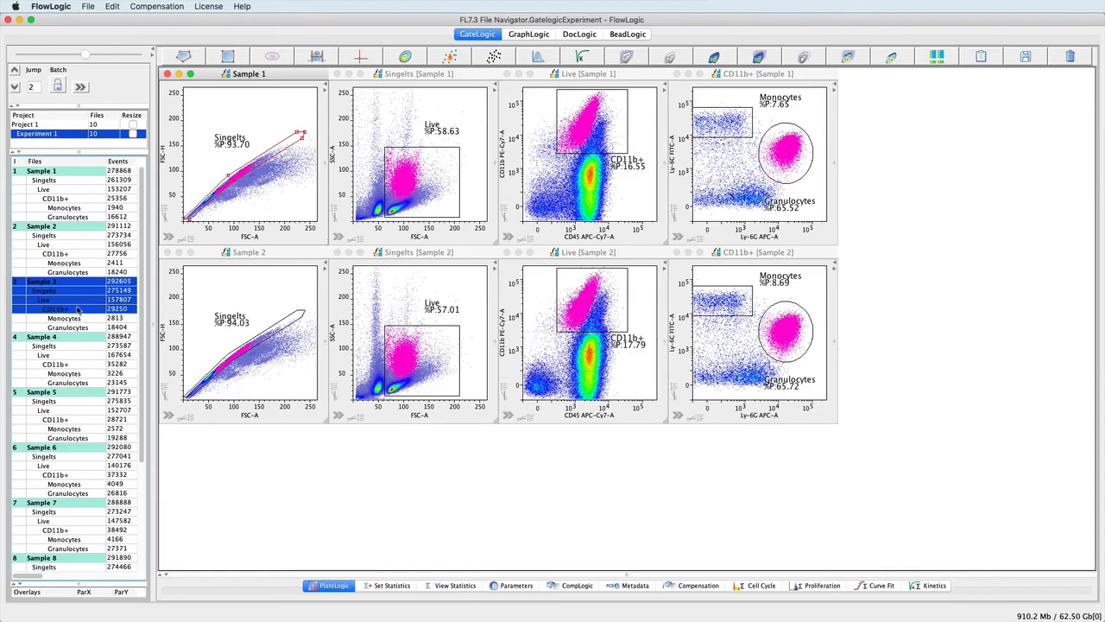
{"action": "left_click", "coordinate": [77, 309]}
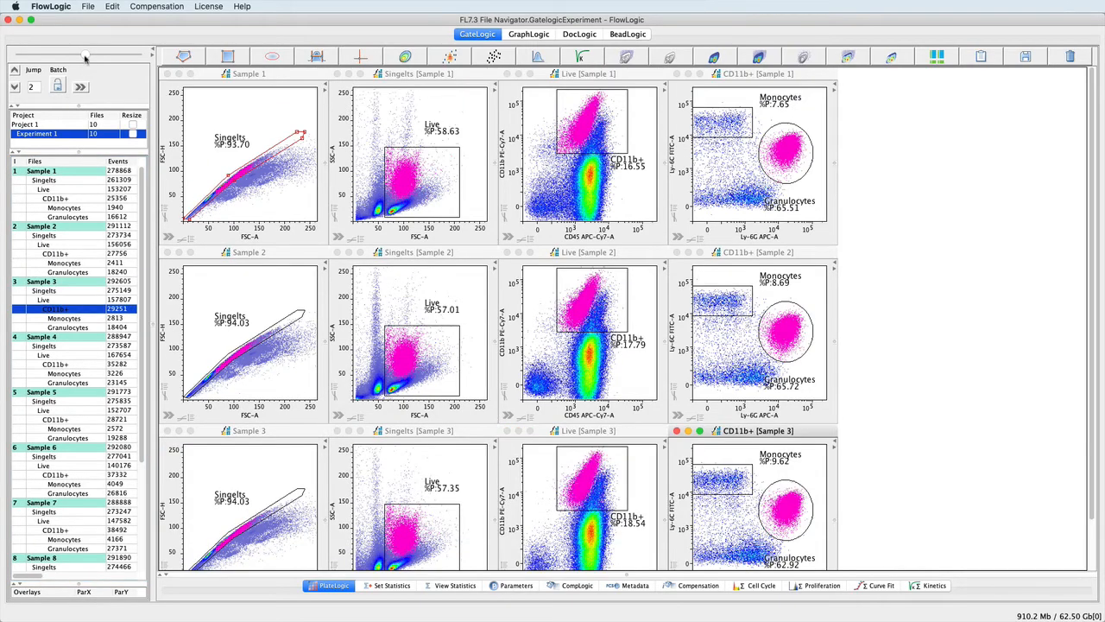
{"action": "left_click_drag", "start_coordinate": [84, 55], "coordinate": [40, 55]}
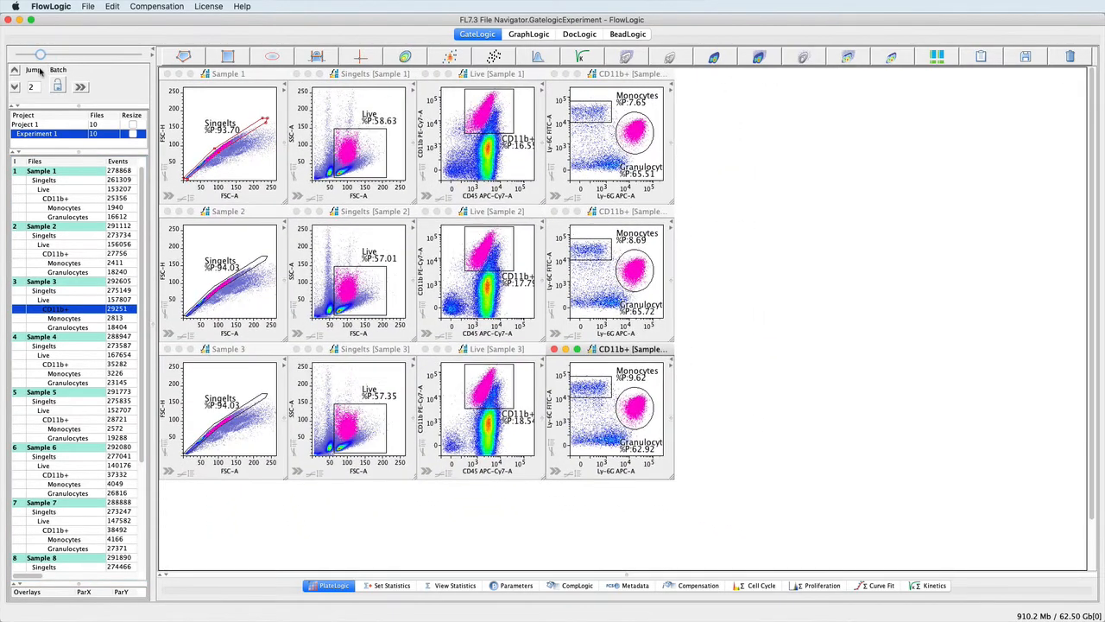
- Move the three sample rows forward and back with a jump of 3, and forward again with a jump of 1
{"action": "left_click", "coordinate": [197, 97]}
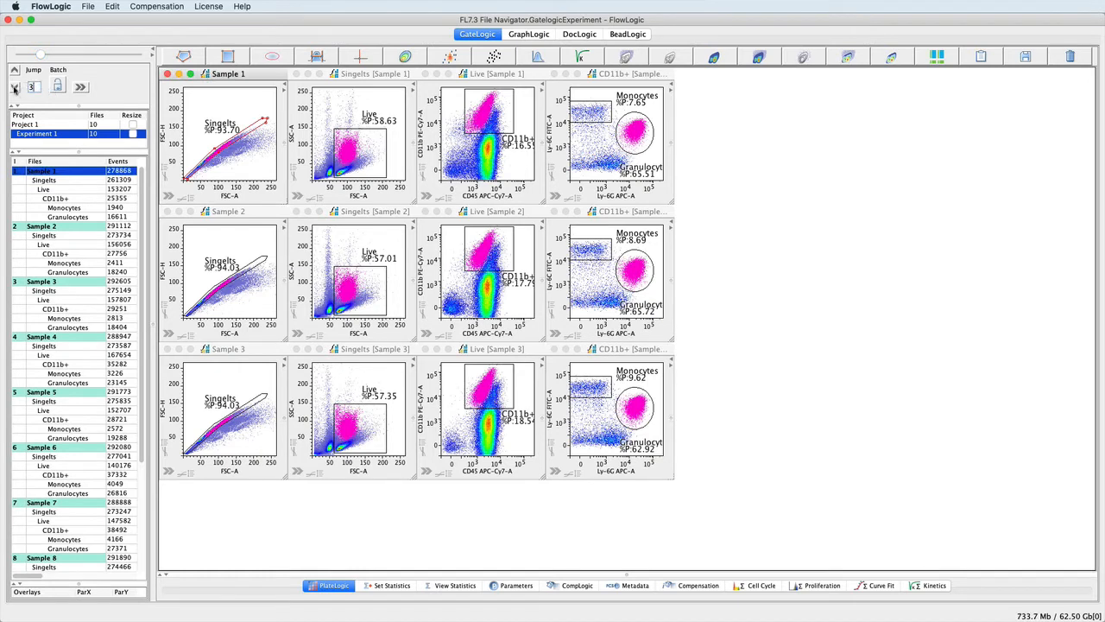
{"action": "left_click", "coordinate": [14, 89]}
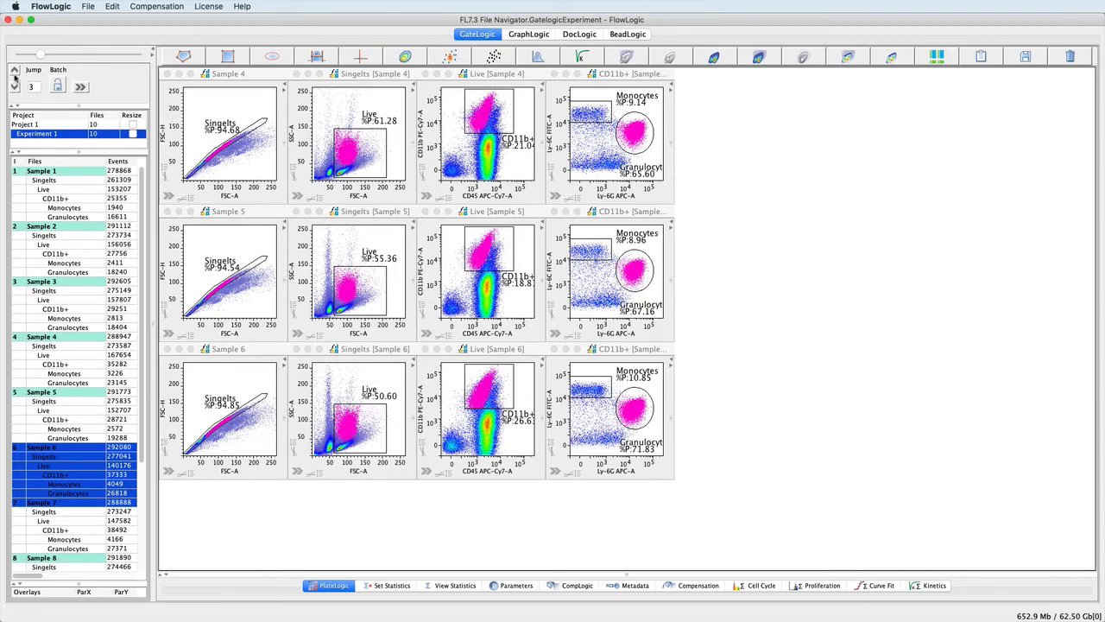
{"action": "left_click", "coordinate": [14, 72]}
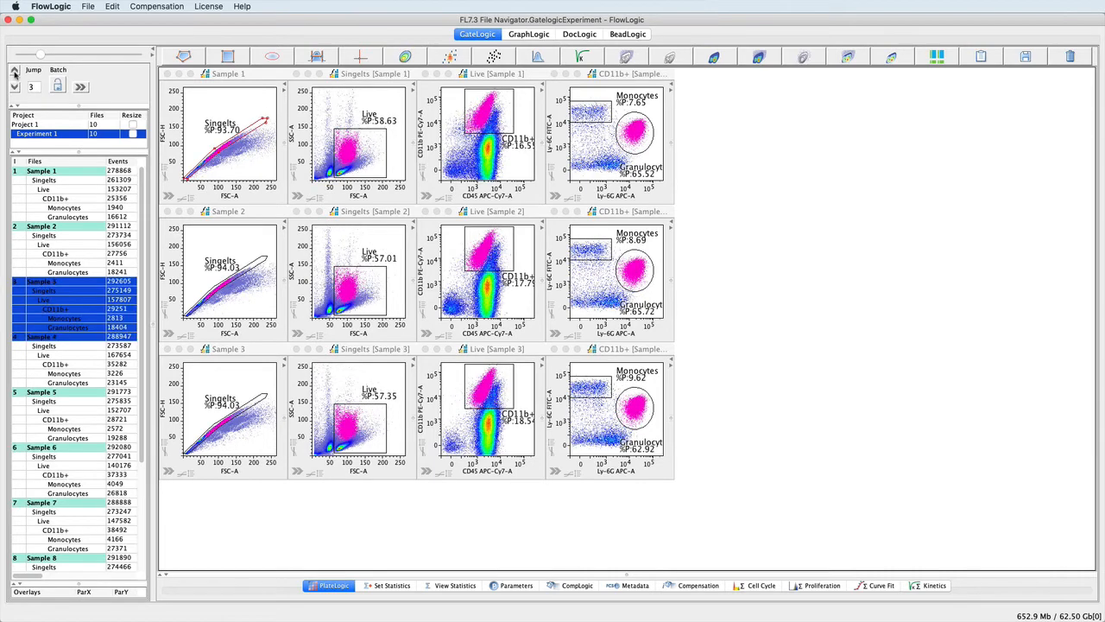
{"action": "left_click", "coordinate": [204, 99]}
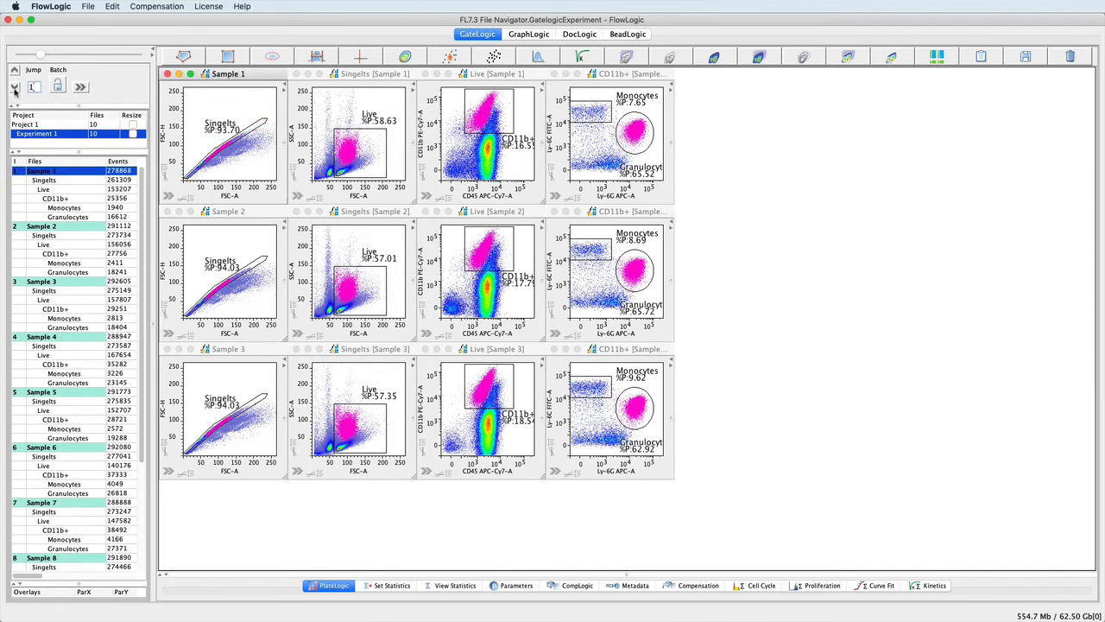
{"action": "left_click", "coordinate": [14, 88]}
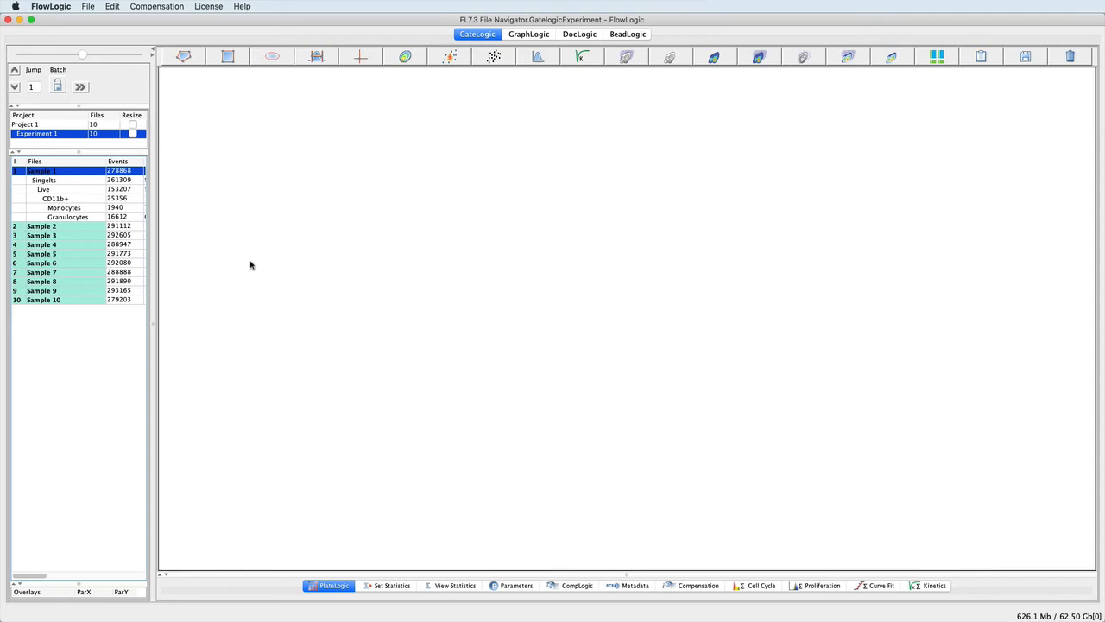
- Open Sample 1's plots from the ungated file down to CD11b+ and make the ungated plot active
{"action": "left_click", "coordinate": [91, 198], "text": "shift"}
{"action": "double_click", "coordinate": [92, 199]}
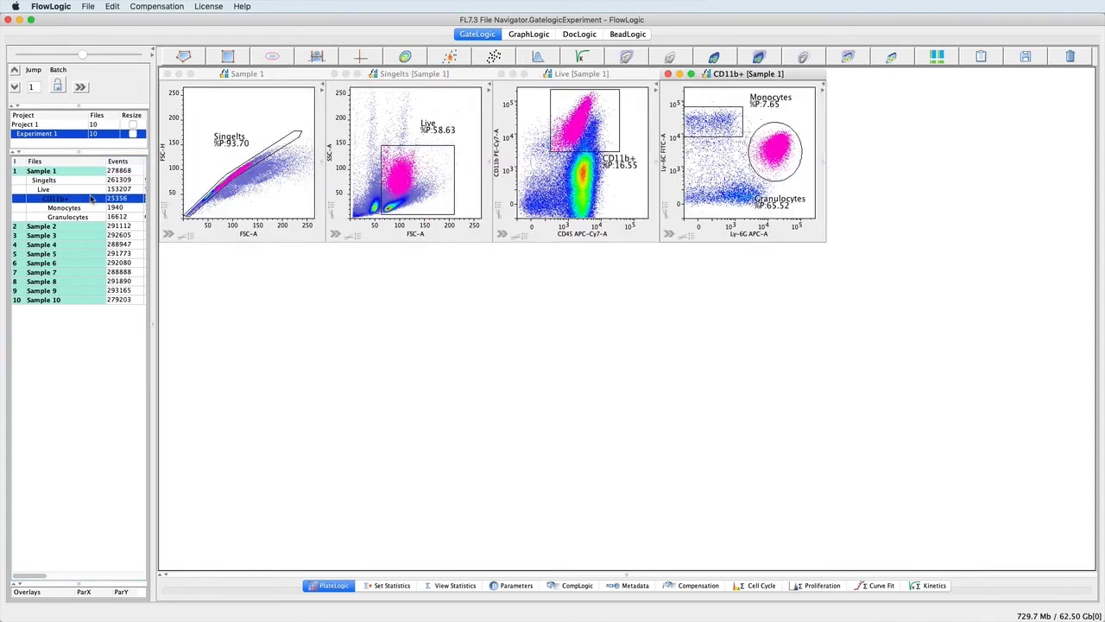
{"action": "left_click", "coordinate": [214, 117]}
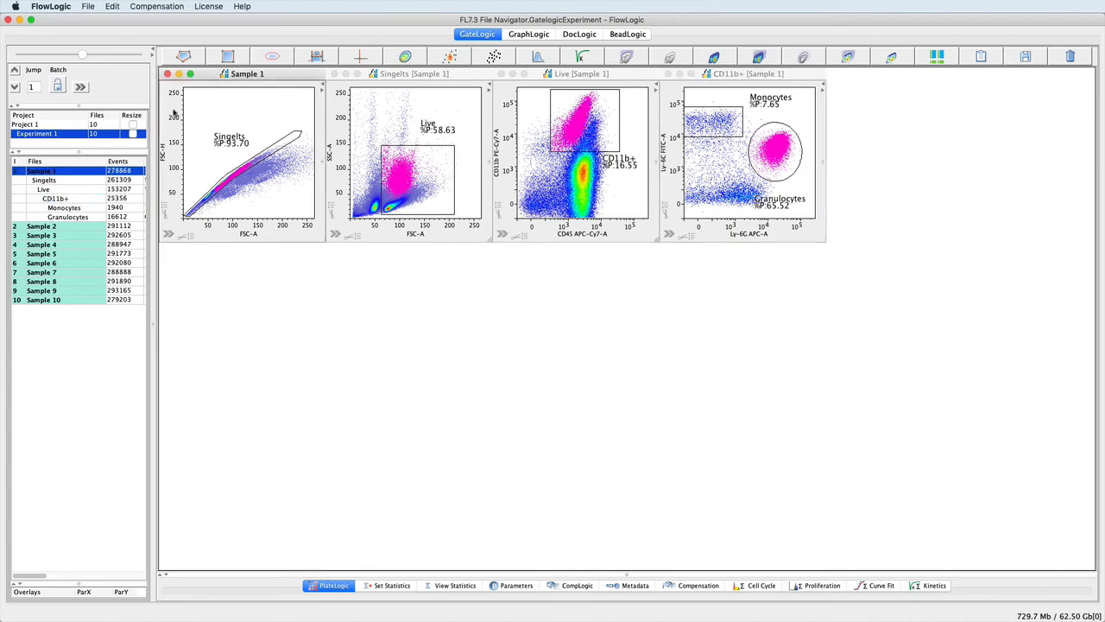
- Turn on the batch lock and advance one sample at a time from Sample 1 to Sample 5, applying the gates to each
{"action": "left_click", "coordinate": [57, 87]}
{"action": "left_click", "coordinate": [15, 88]}
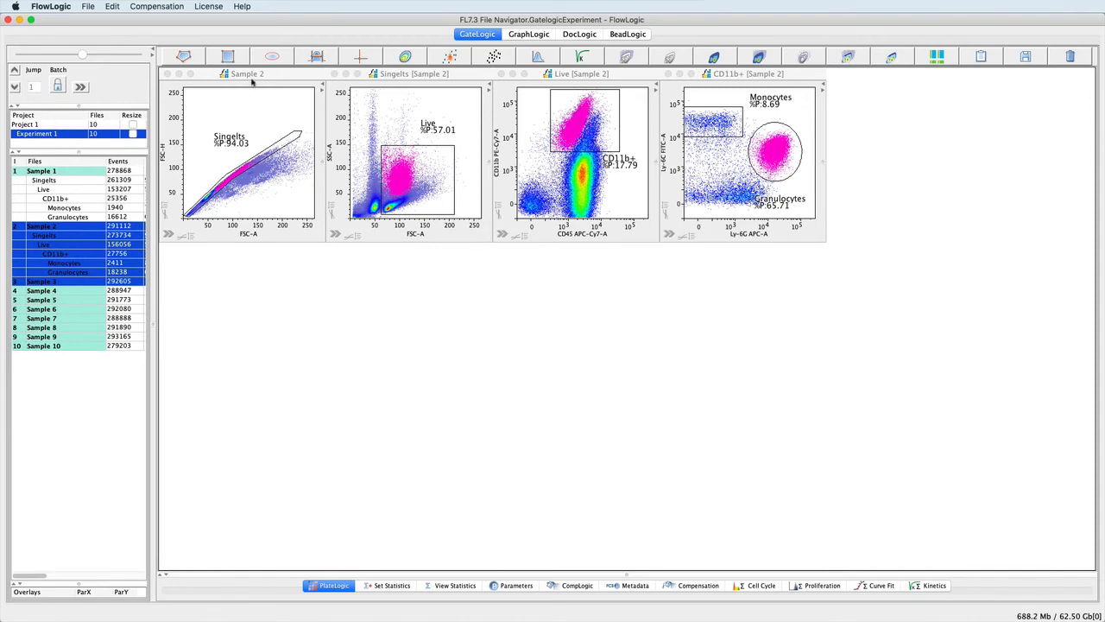
{"action": "left_click", "coordinate": [16, 87]}
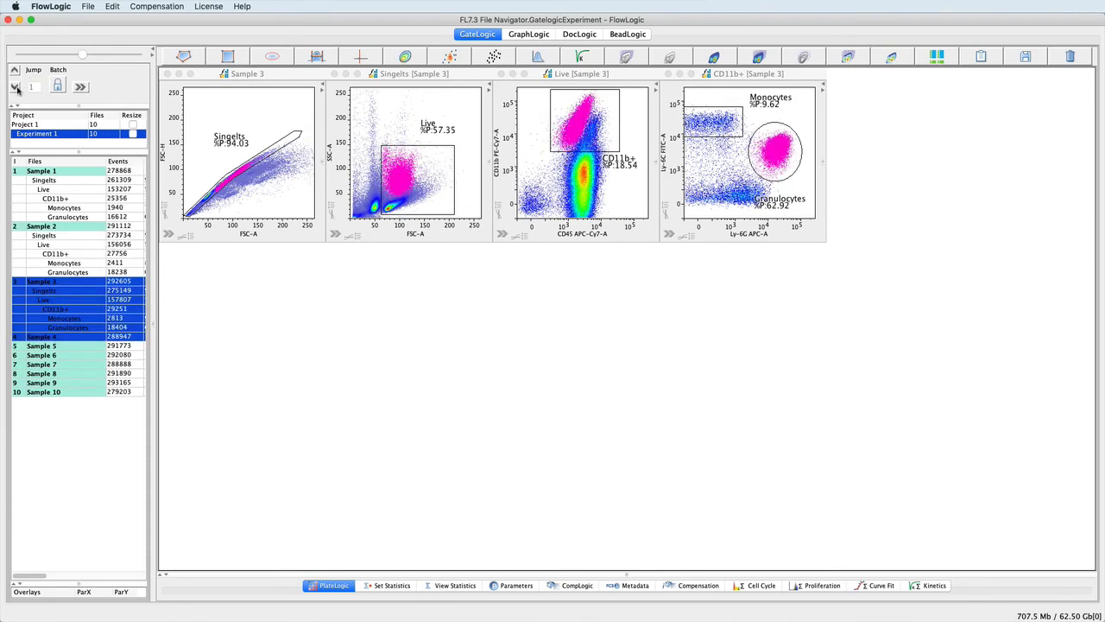
{"action": "left_click", "coordinate": [16, 88]}
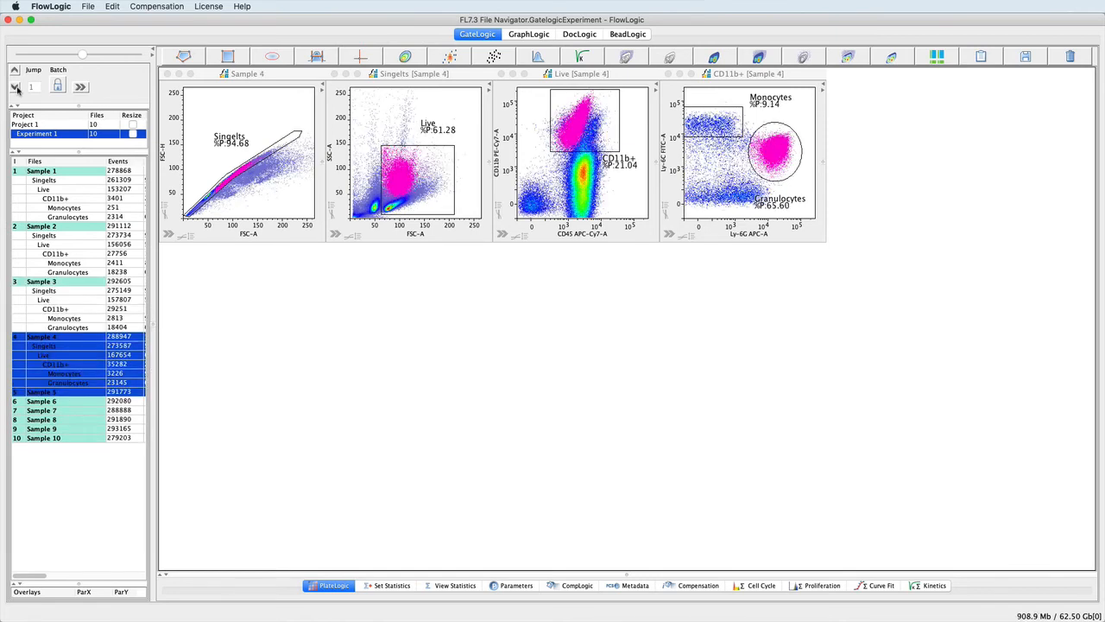
{"action": "left_click", "coordinate": [15, 87]}
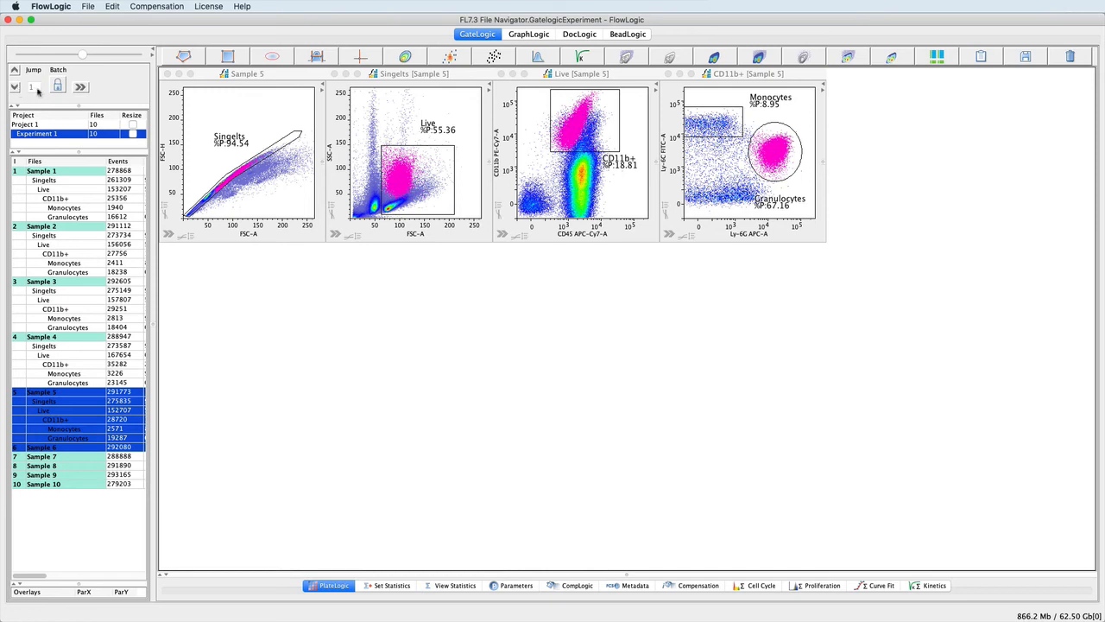
- Extend the CD11b+ gate in Sample 5's Live plot to lower CD11b values and carry the changed gates forward to Sample 6
{"action": "left_click", "coordinate": [558, 152]}
{"action": "left_click_drag", "start_coordinate": [558, 152], "coordinate": [549, 187]}
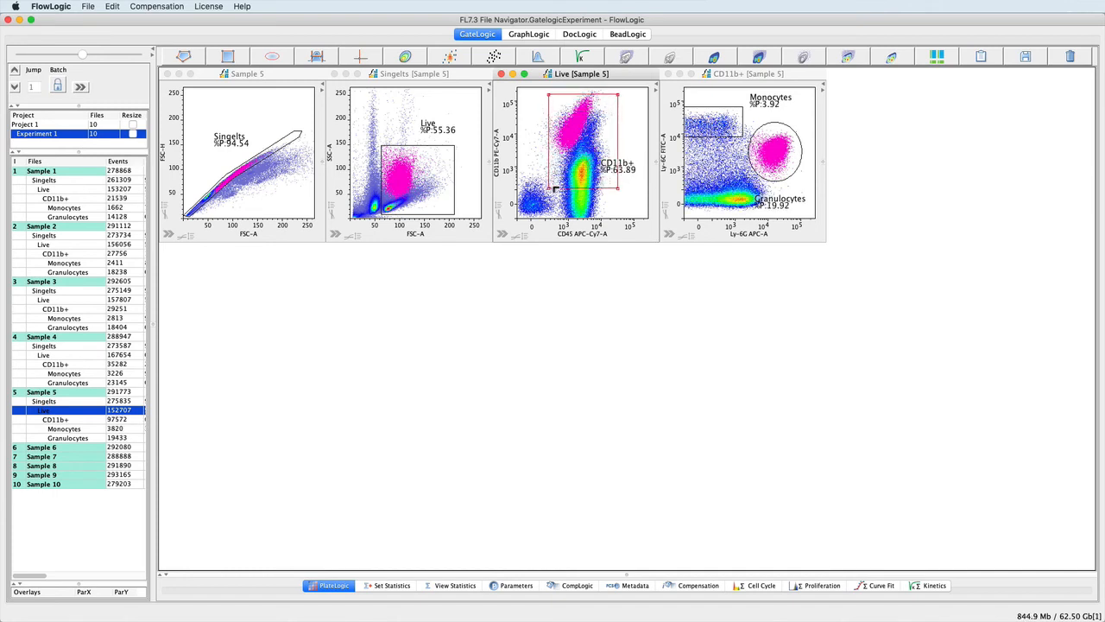
{"action": "left_click", "coordinate": [17, 88]}
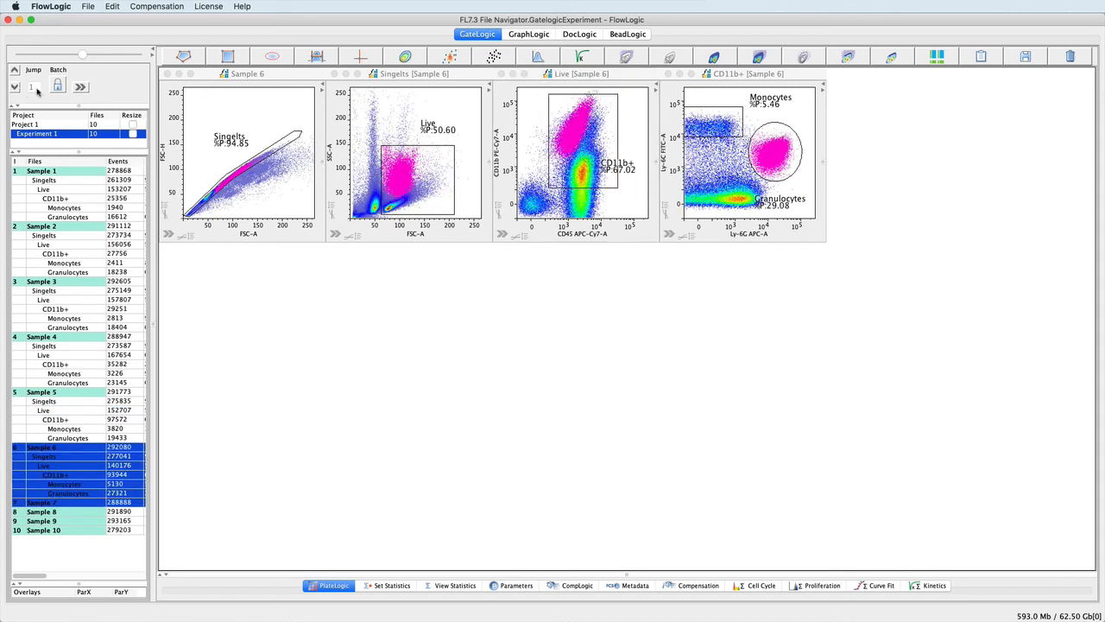
- Go back from Sample 6 through Sample 5 to Sample 4 to compare their CD11b+ gates
{"action": "left_click", "coordinate": [14, 70]}
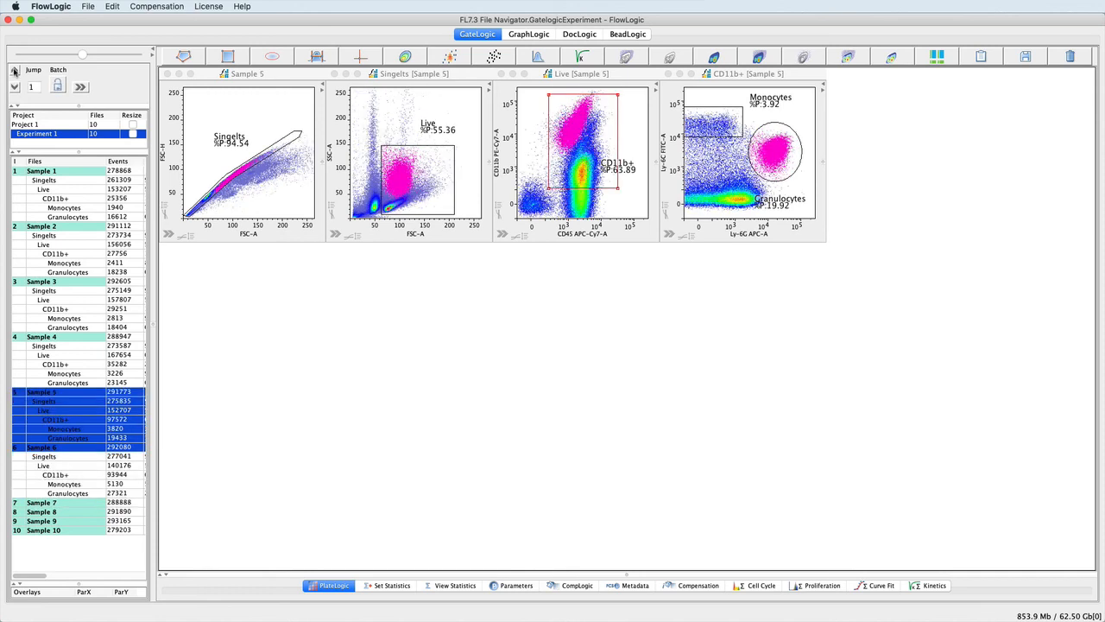
{"action": "left_click", "coordinate": [14, 70]}
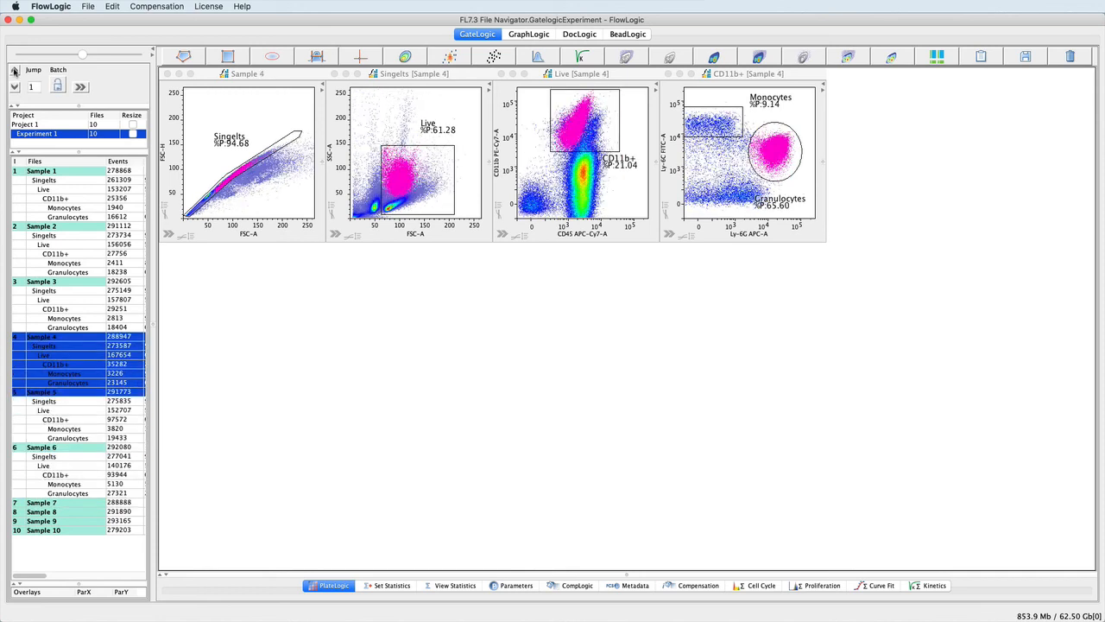